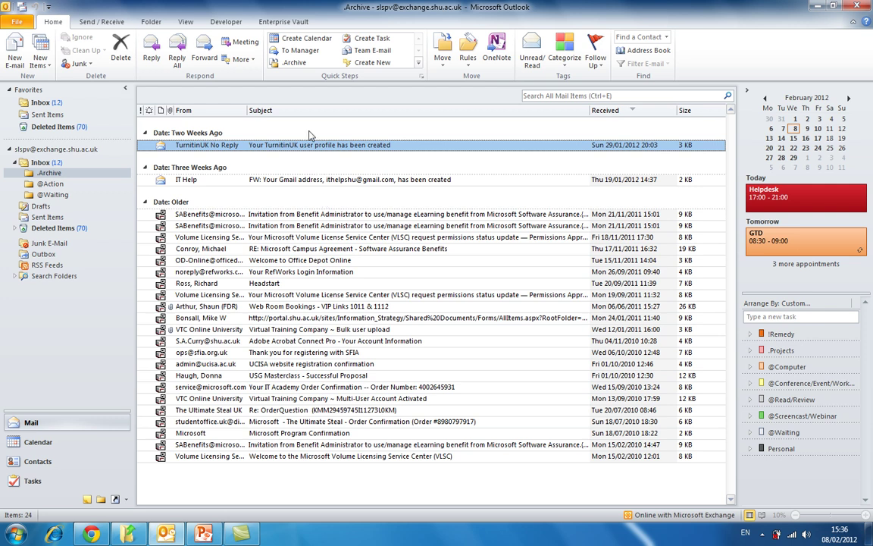
Launch Search Vaults from the Enterprise Vault tab, opening an empty search of your own vault.
left_click(282, 23)
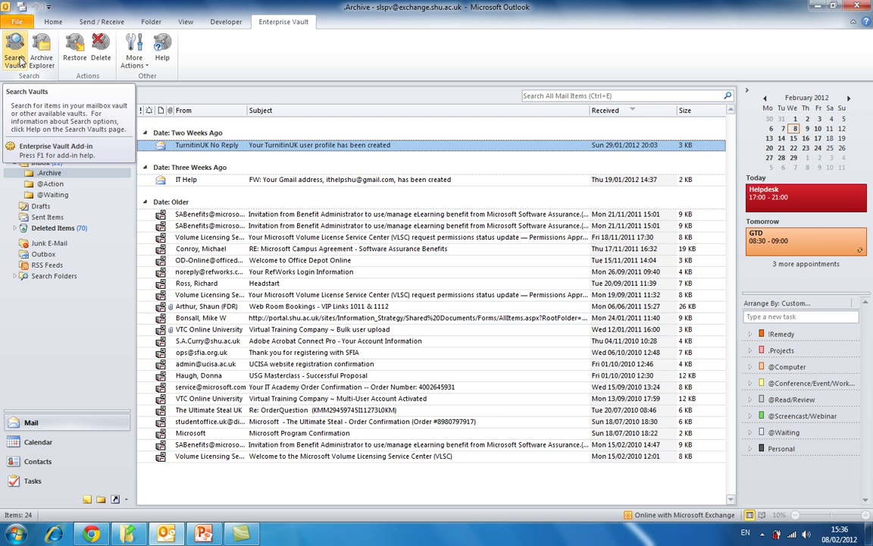
left_click(20, 61)
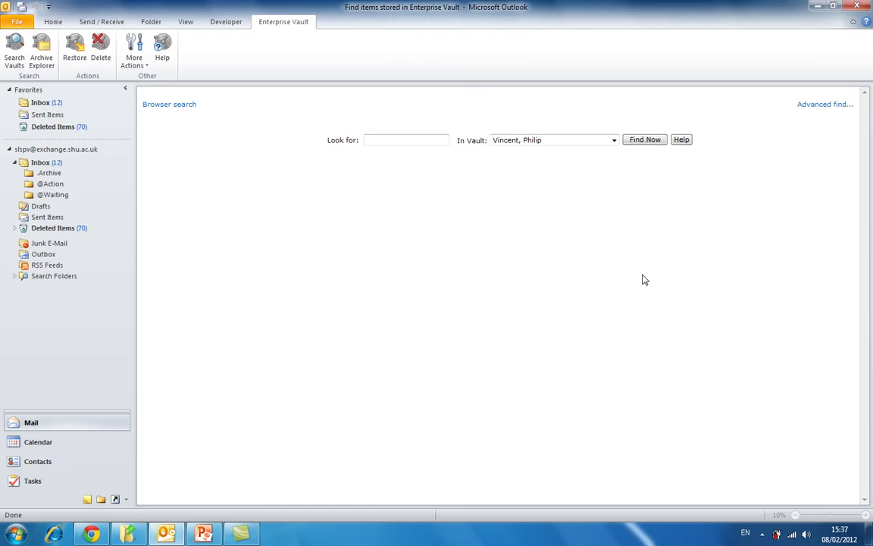
left_click(812, 112)
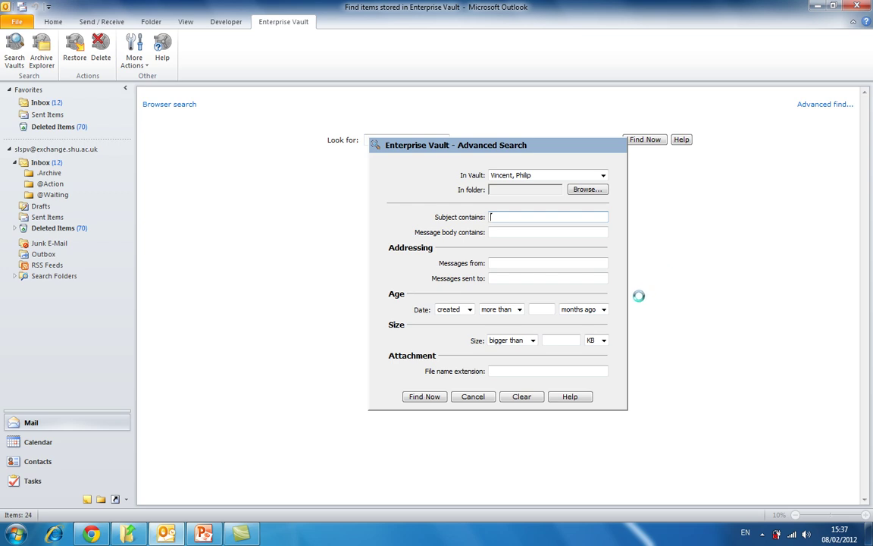
left_click(474, 396)
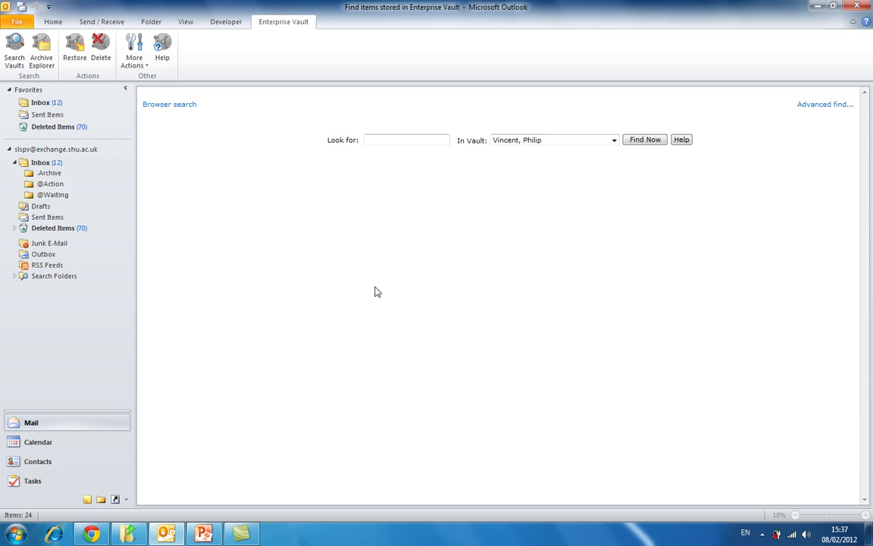
Switch to the browser-based vault search from the vault search page.
left_click(175, 106)
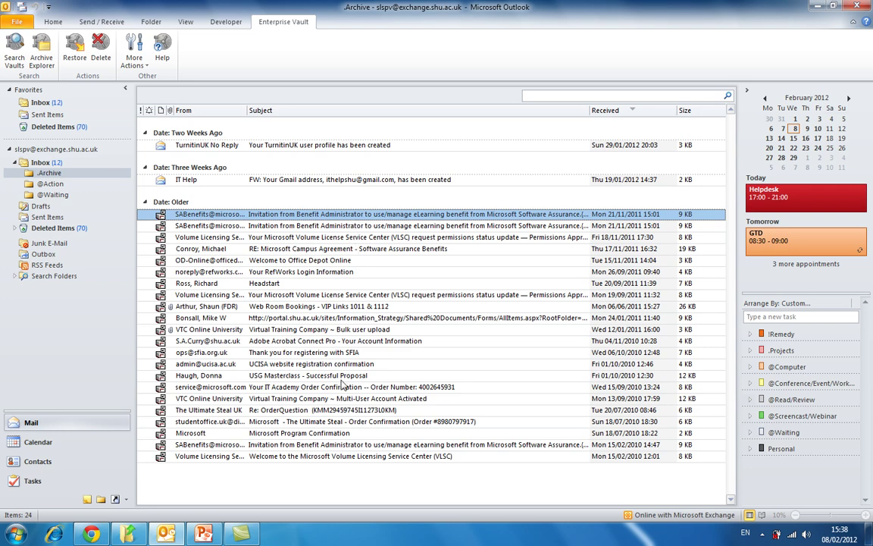
Select the older shortcut emails through the last row and delete them from the Home ribbon.
left_click(339, 457, "shift")
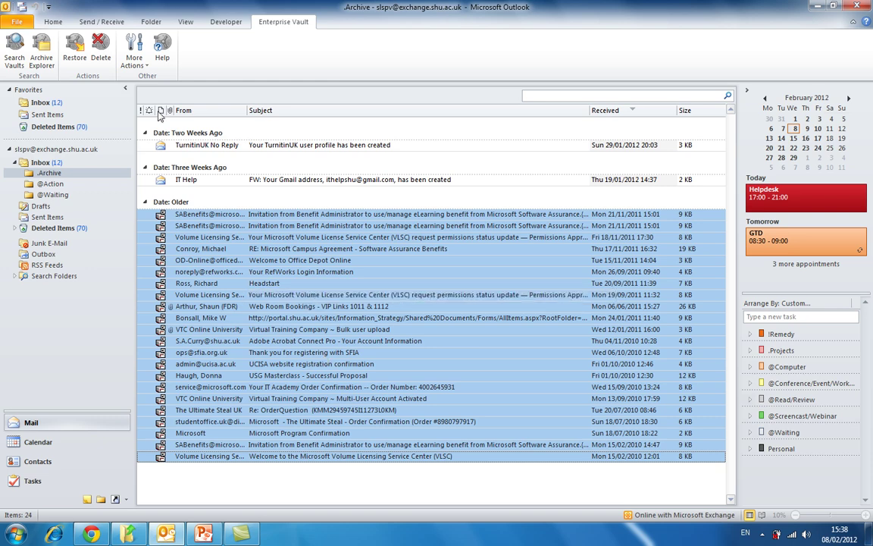
left_click(54, 23)
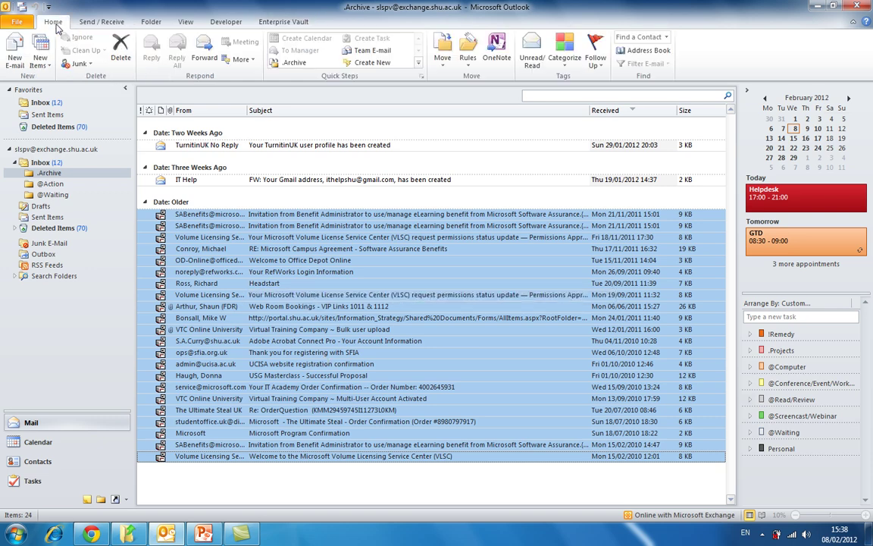
left_click(119, 48)
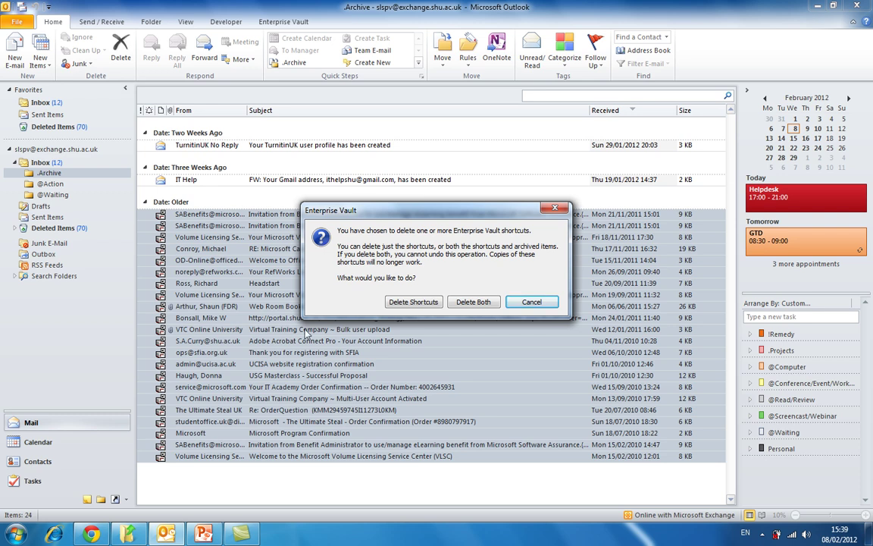